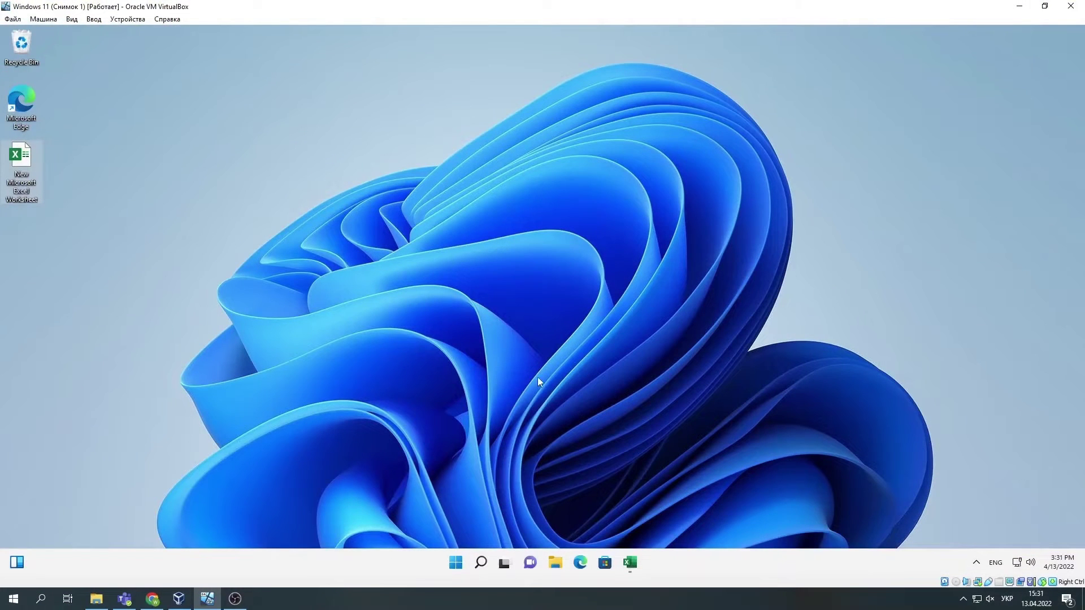
# - Open the Start menu to search for 'odbc' and find ODBC Data Sources (64-bit)
pyautogui.click(456, 563)
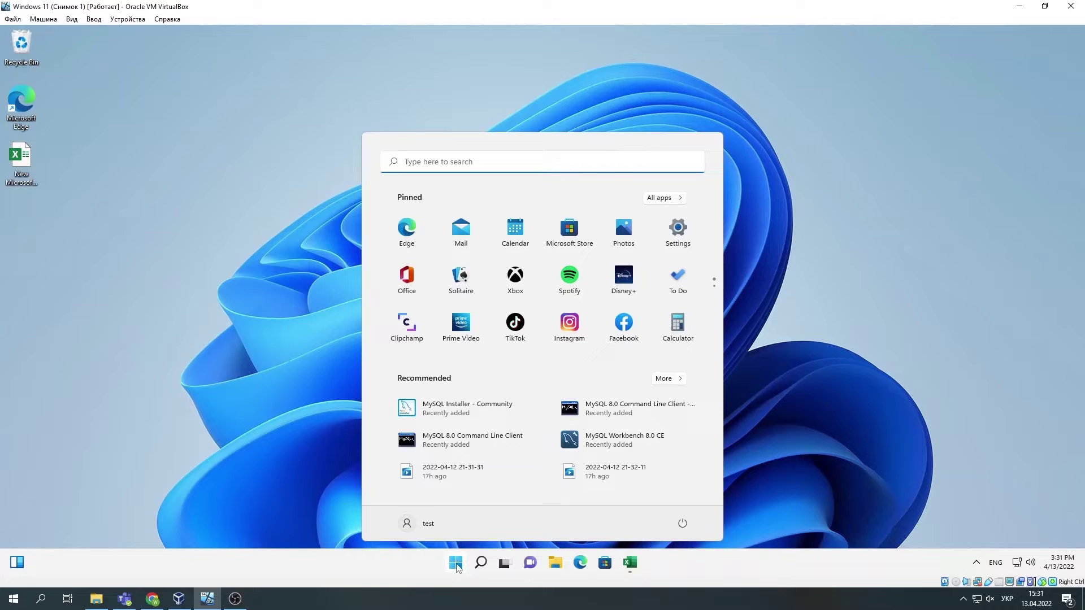
pyautogui.write('odbc')
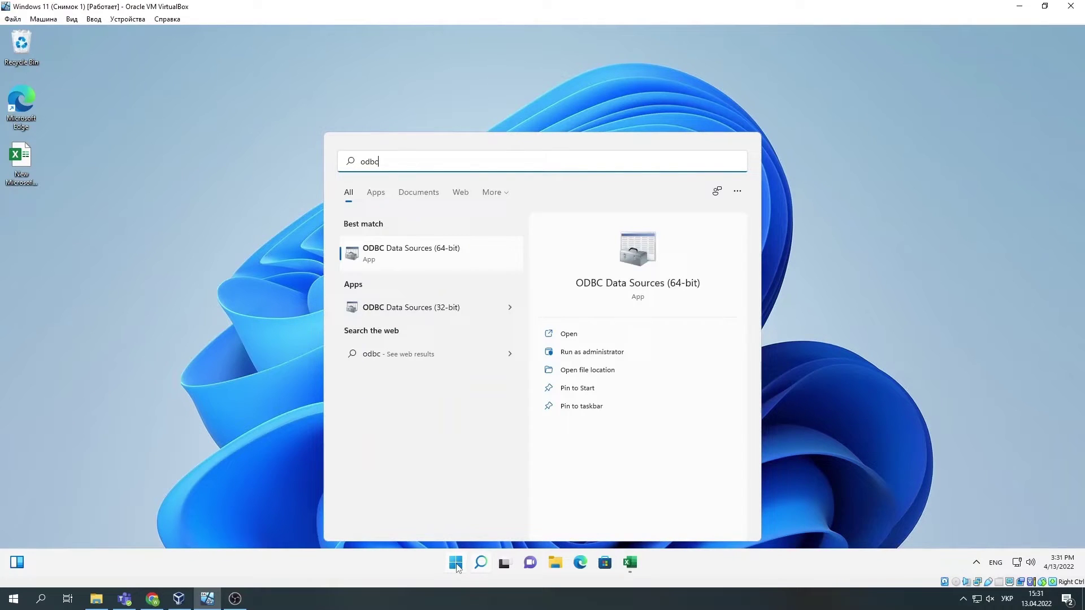
pyautogui.write('MYSQL_DEVART')
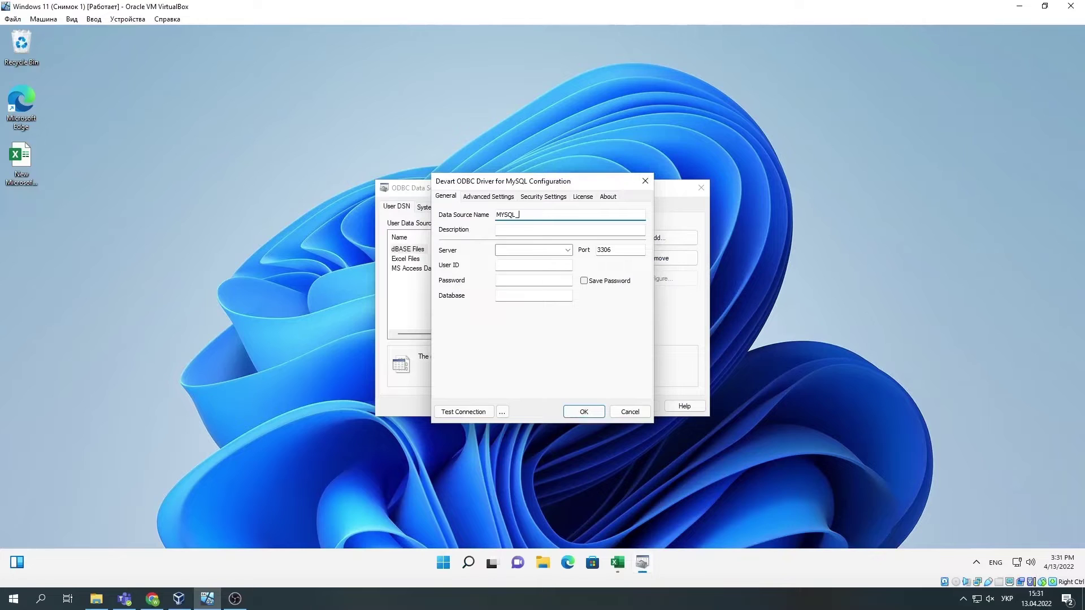
# - Enter server localhost, user root, a saved password and database mydactest for MYSQL_DEVART
pyautogui.click(542, 247)
pyautogui.write('lo')
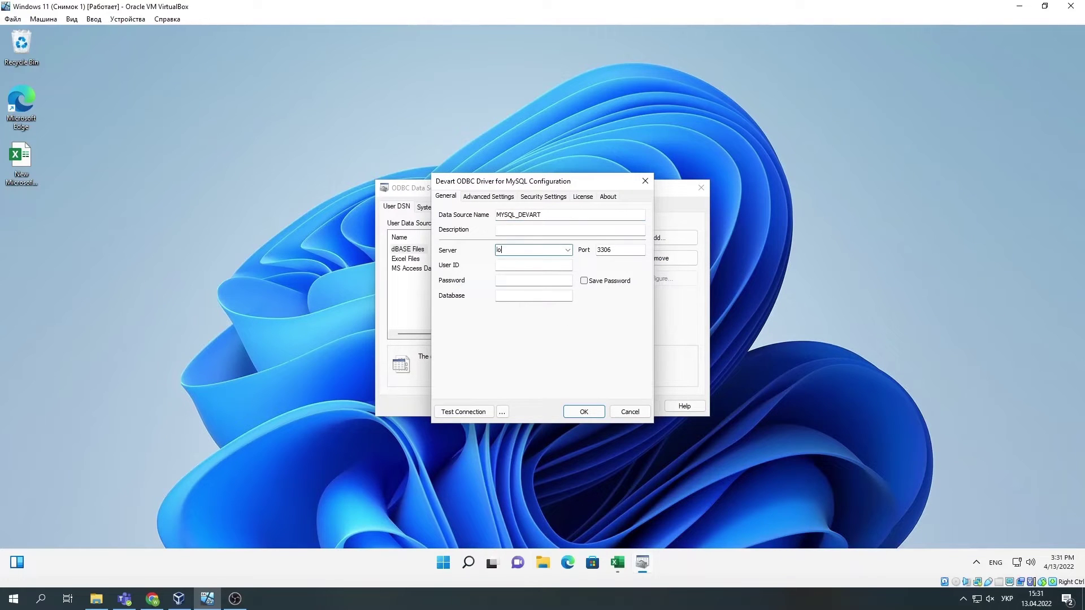
pyautogui.write('calhost')
pyautogui.click(519, 265)
pyautogui.press('Tab')
pyautogui.write('roo')
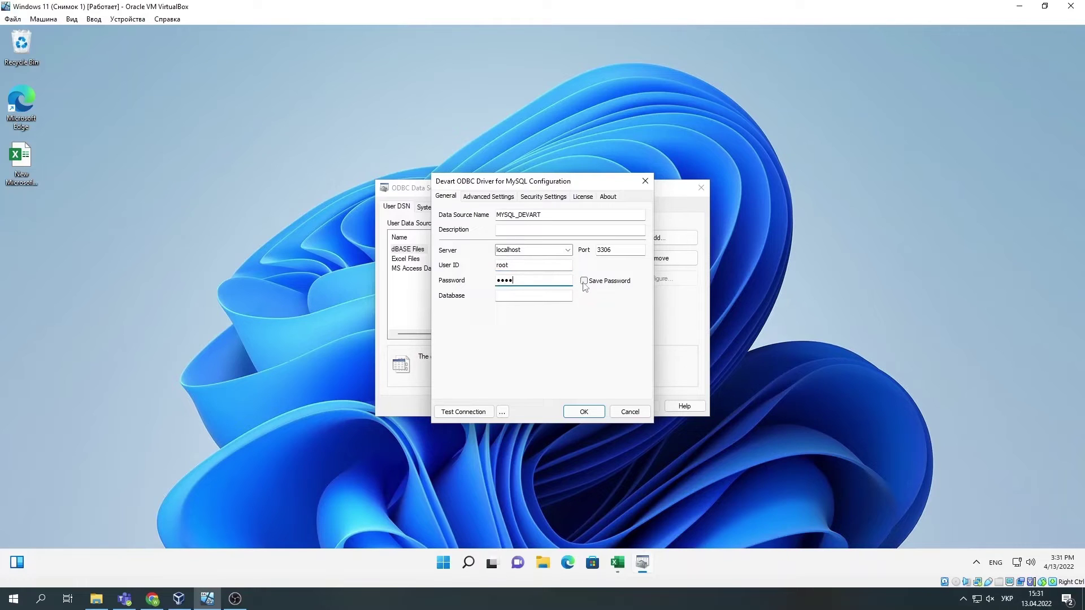
pyautogui.click(584, 281)
pyautogui.click(537, 296)
pyautogui.write('testdb')
# - Test the MYSQL_DEVART connection, then save the data source and close the ODBC administrator
pyautogui.click(463, 413)
pyautogui.click(576, 332)
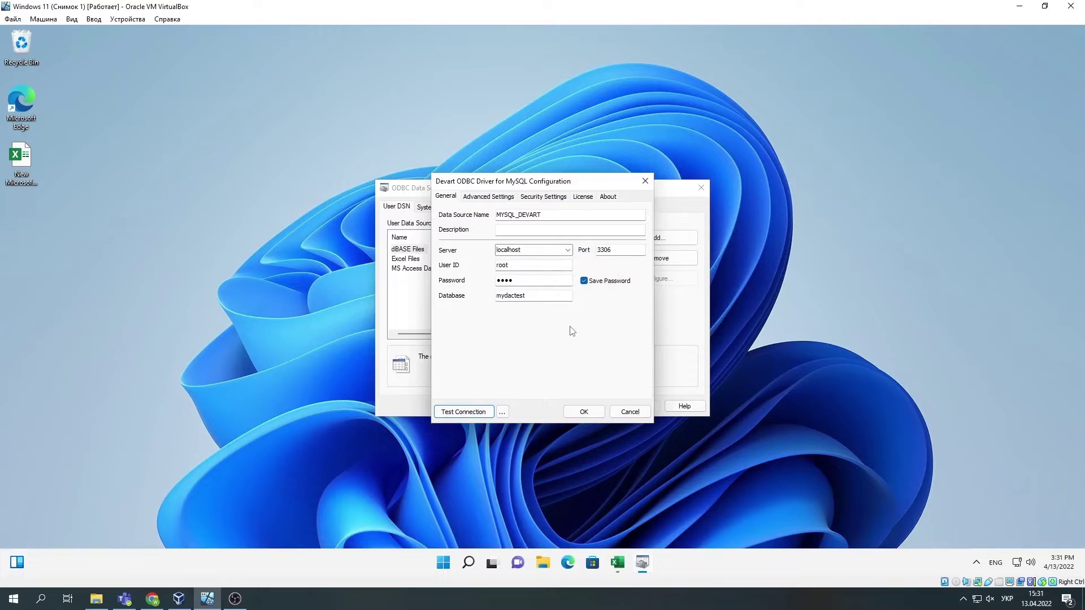
pyautogui.click(584, 413)
pyautogui.click(547, 409)
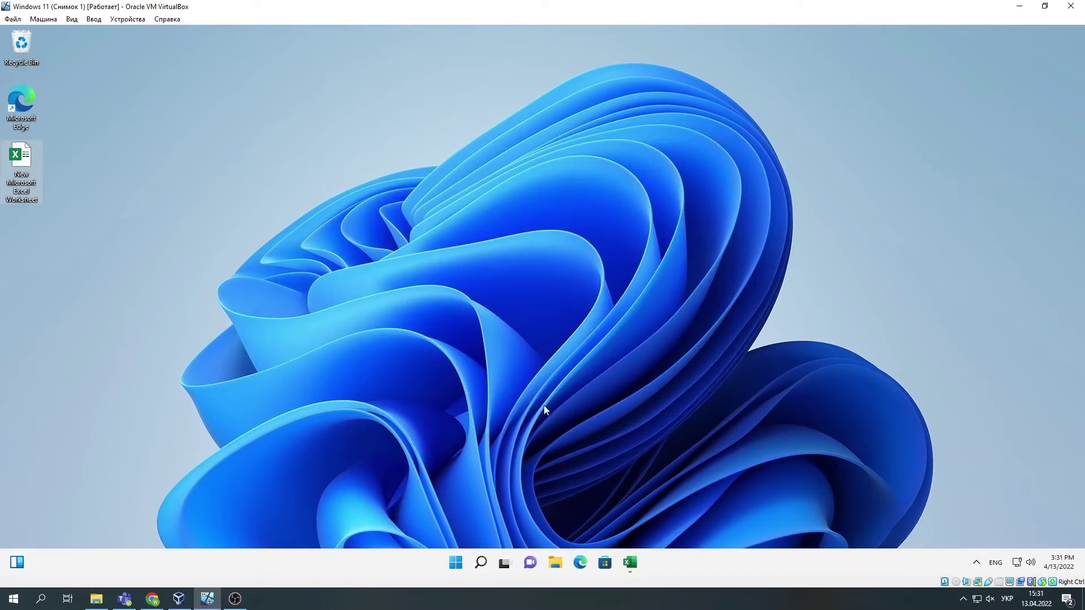
# - In the Excel workbook, choose Data > Get Data > From Other Sources > From ODBC
pyautogui.click(630, 563)
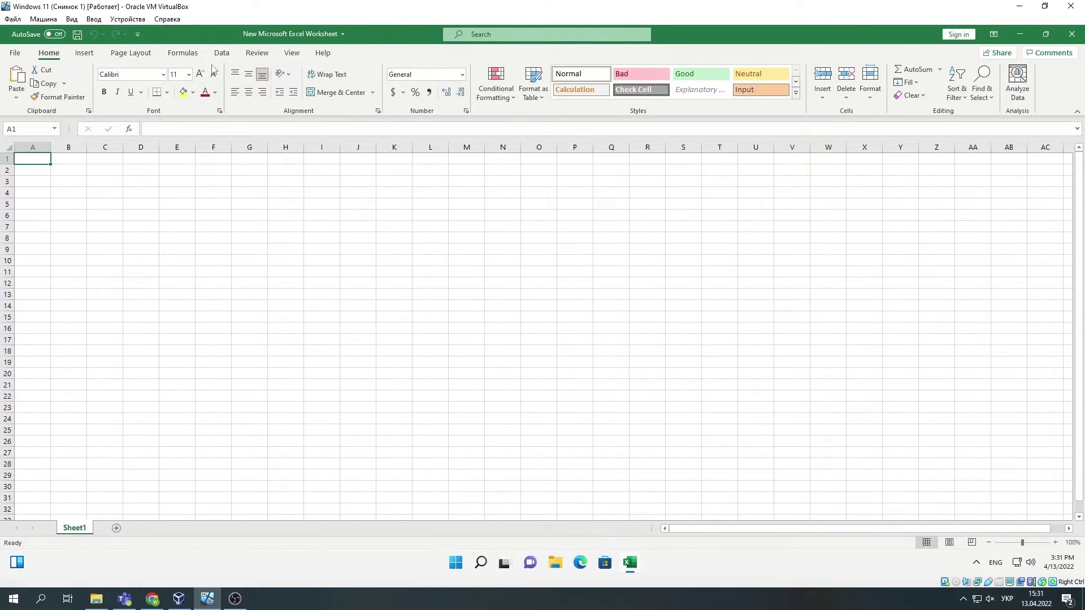
pyautogui.click(221, 53)
pyautogui.click(18, 93)
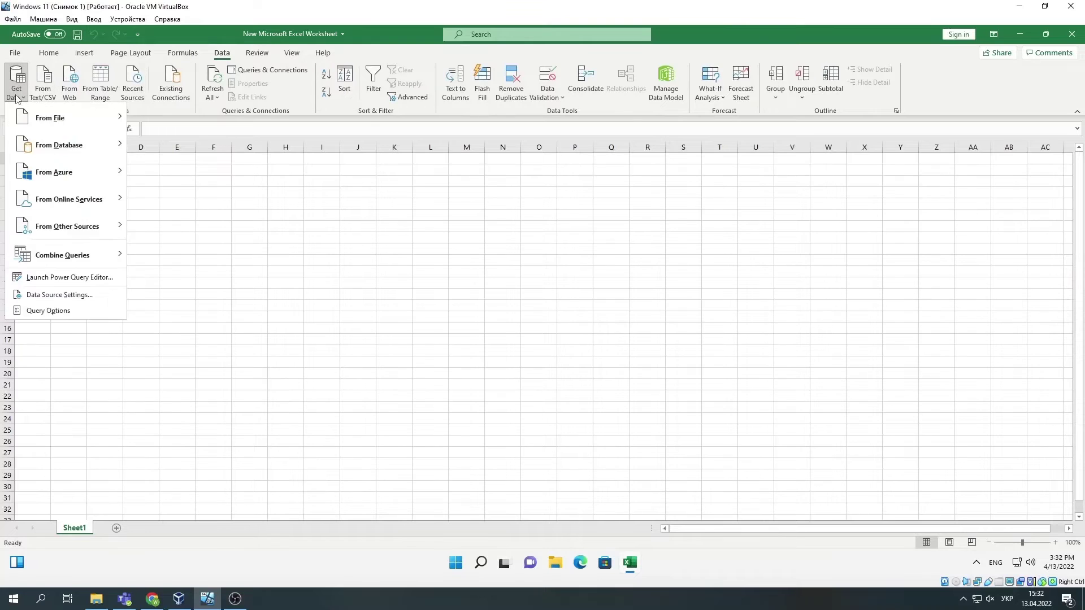
pyautogui.moveTo(67, 226)
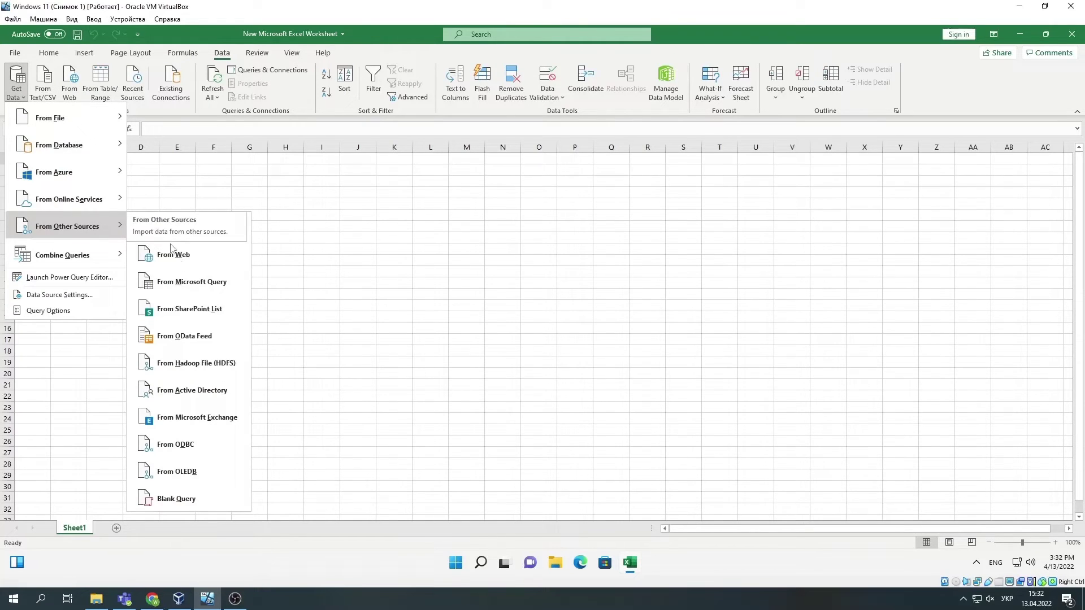
pyautogui.click(175, 445)
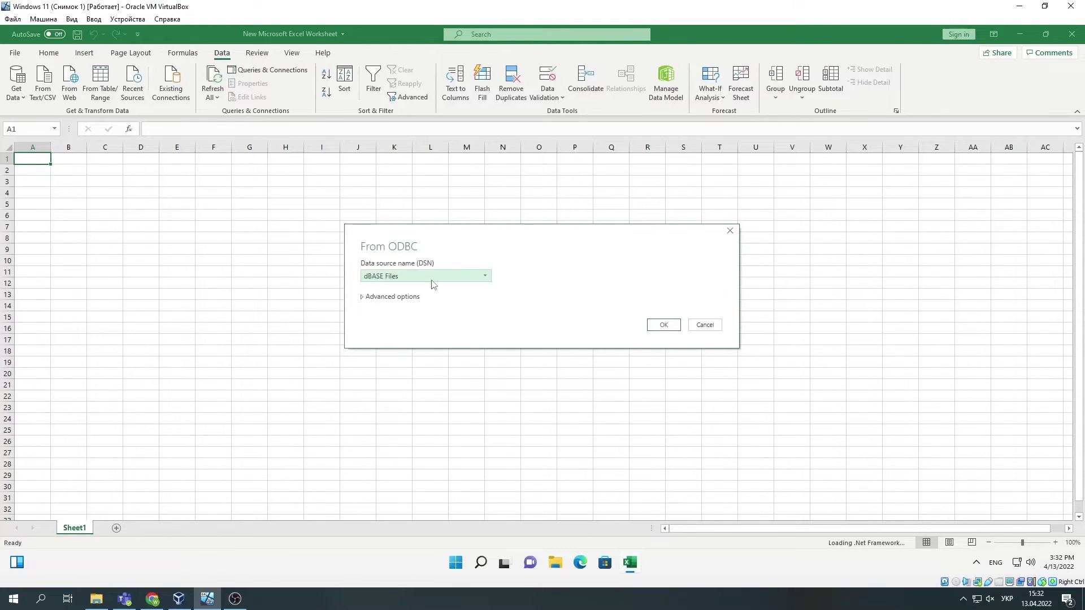
# - Choose the MYSQL_DEVART DSN, then connect with the root password on the Database page
pyautogui.click(431, 280)
pyautogui.click(402, 327)
pyautogui.click(663, 325)
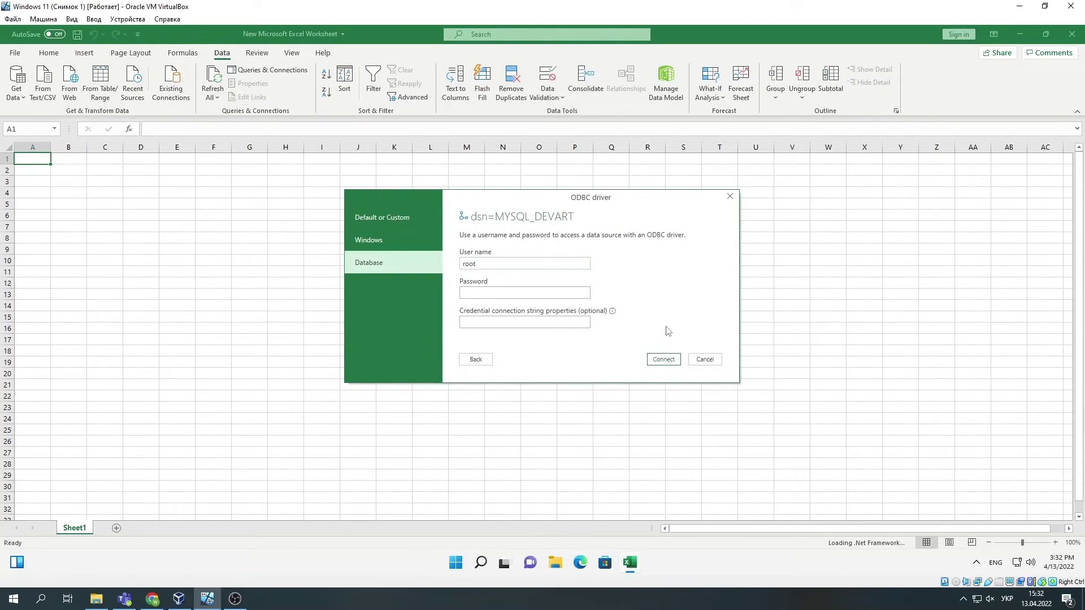
pyautogui.click(529, 293)
pyautogui.write('root')
pyautogui.click(663, 359)
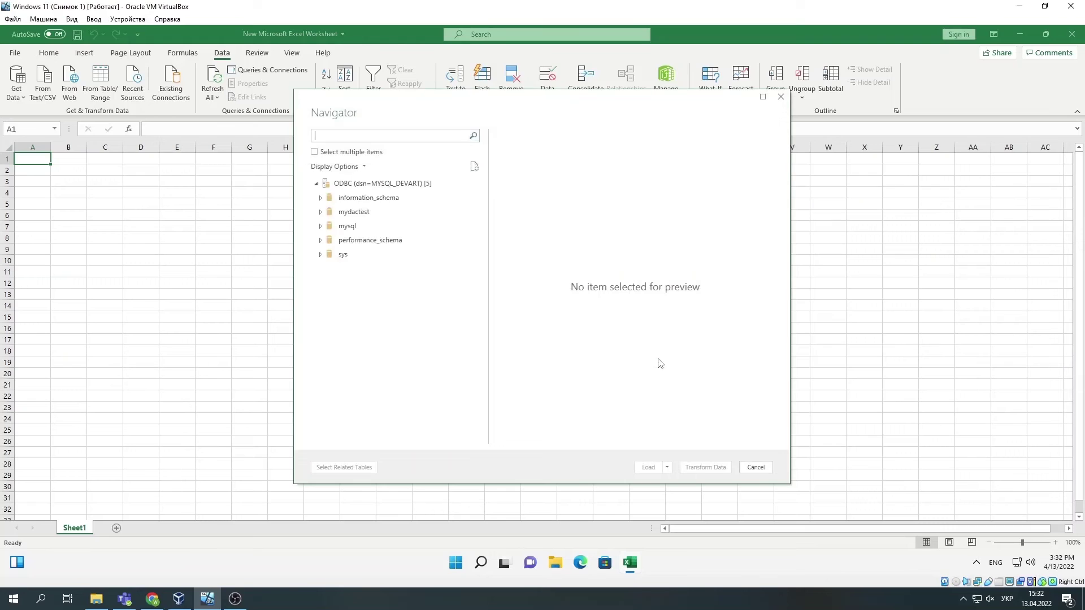
# - In Navigator, expand mydactest, preview the emp table and load it
pyautogui.click(354, 212)
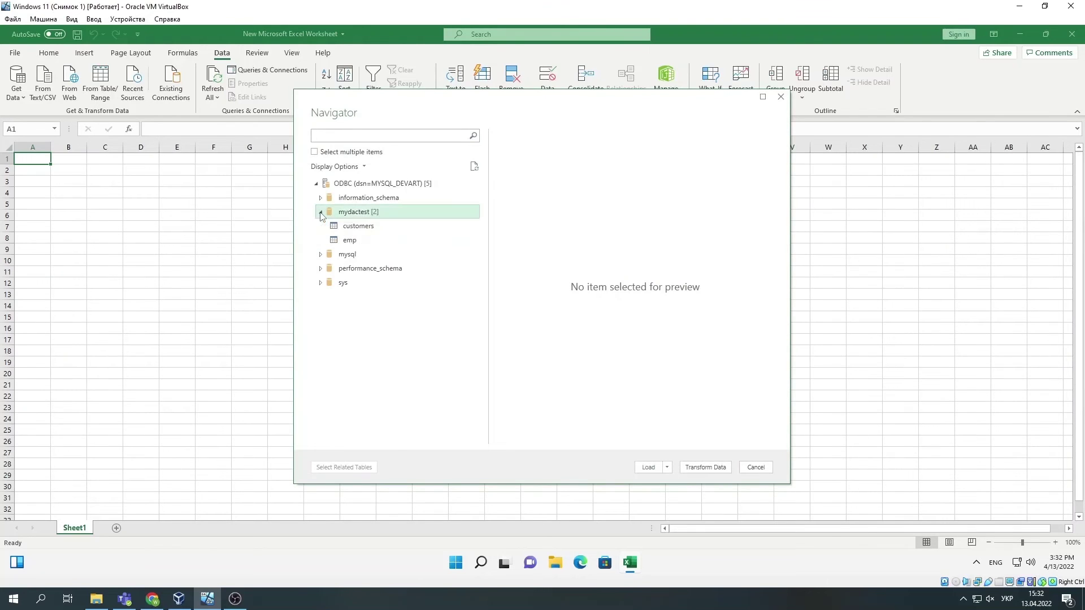
pyautogui.click(349, 241)
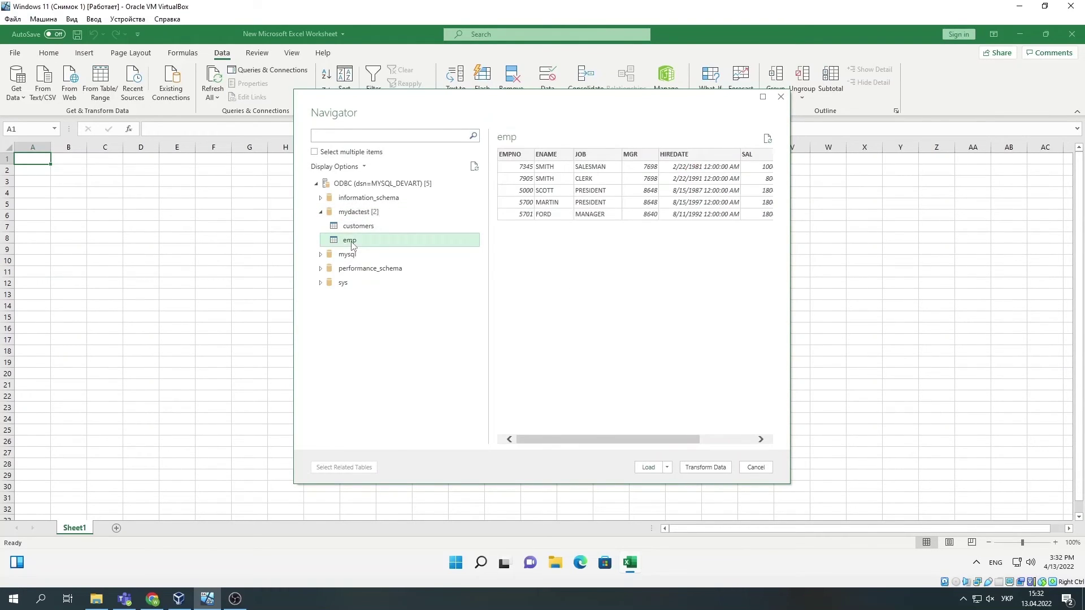
pyautogui.click(648, 468)
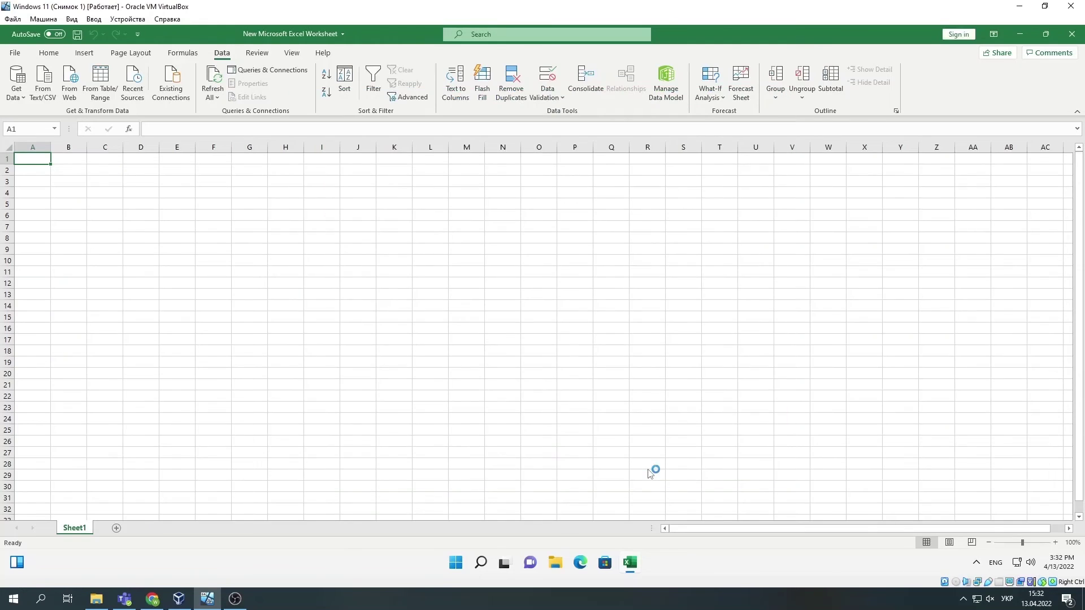